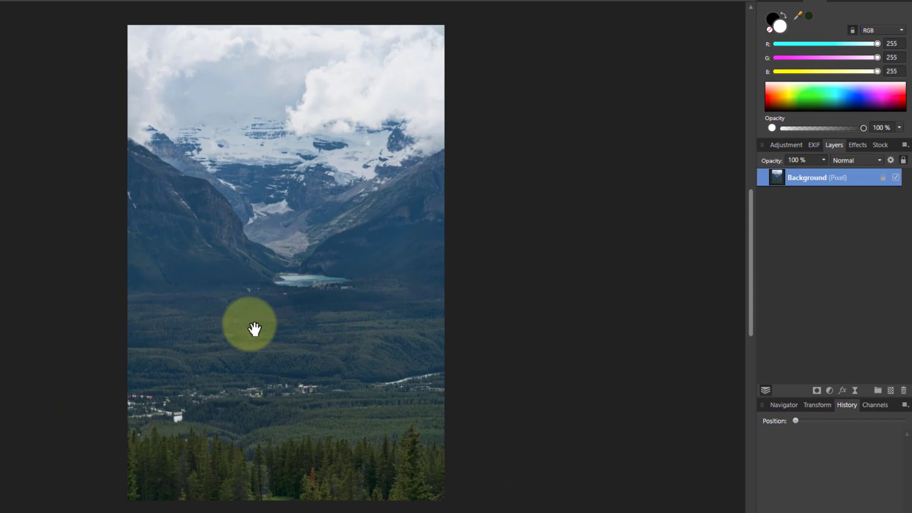
Add a Curves adjustment to the Background photo from the adjustments list
left_click(824, 394)
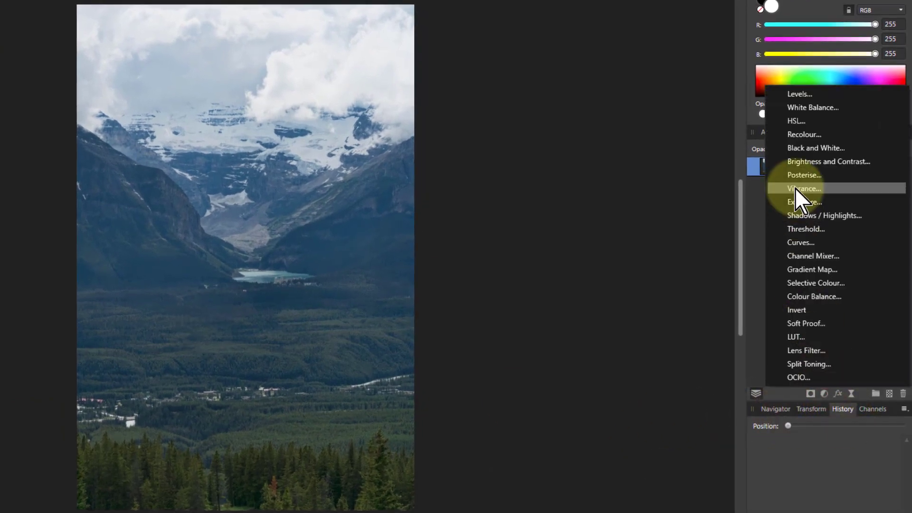
left_click(799, 243)
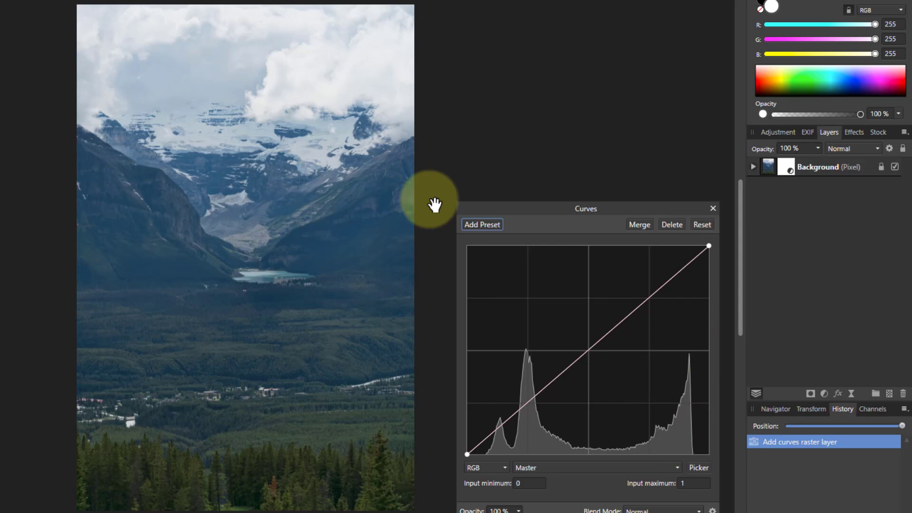
Add lower and midtone points on the master curve, then test and remove a highlight point
left_click(608, 335)
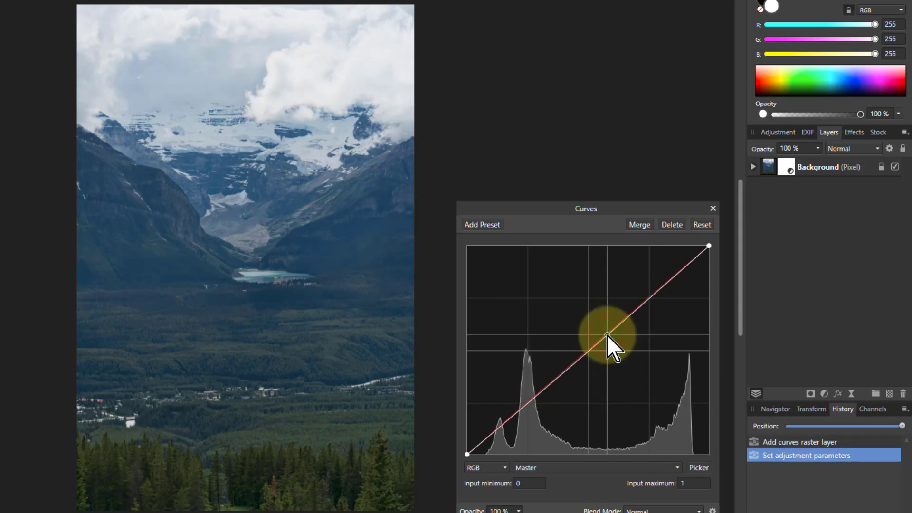
left_click(542, 390)
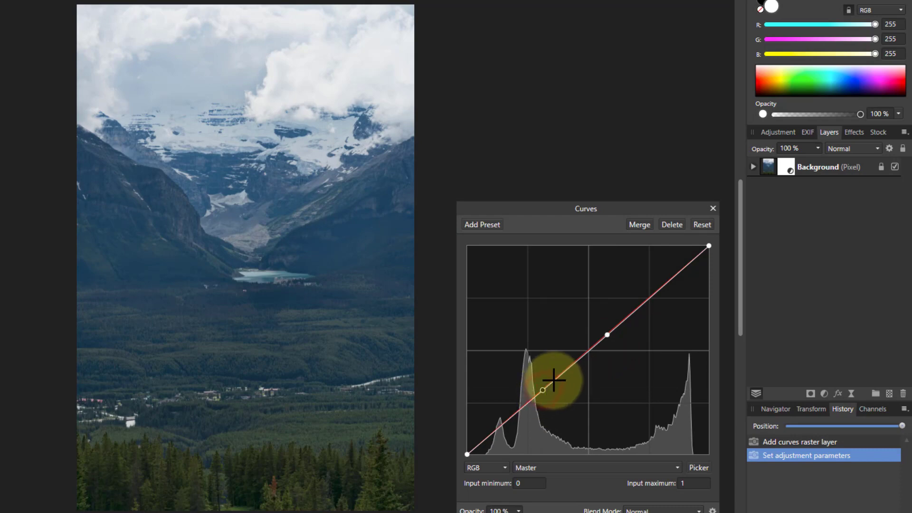
left_click(574, 363)
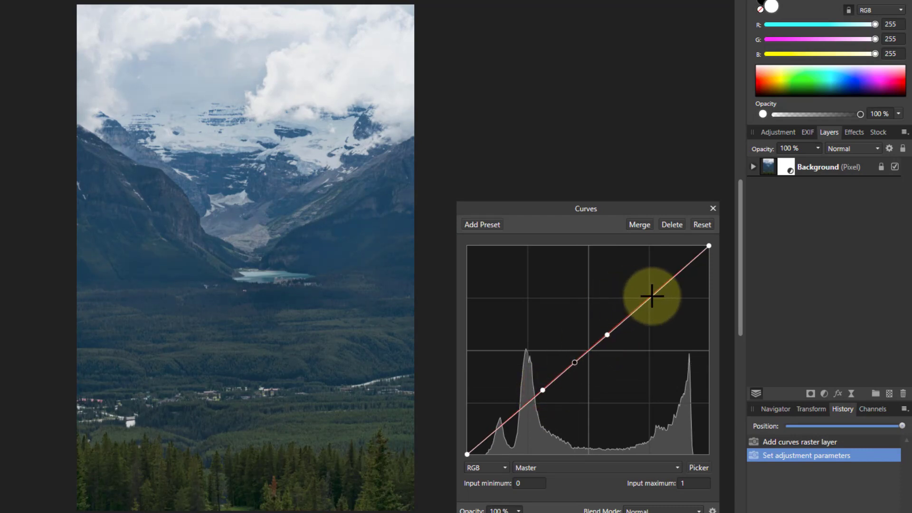
mouse_move(652, 296)
left_mouse_down()
mouse_move(647, 282)
mouse_move(659, 295)
mouse_move(648, 290)
mouse_move(648, 326)
mouse_move(640, 308)
left_mouse_up()
left_click(639, 305)
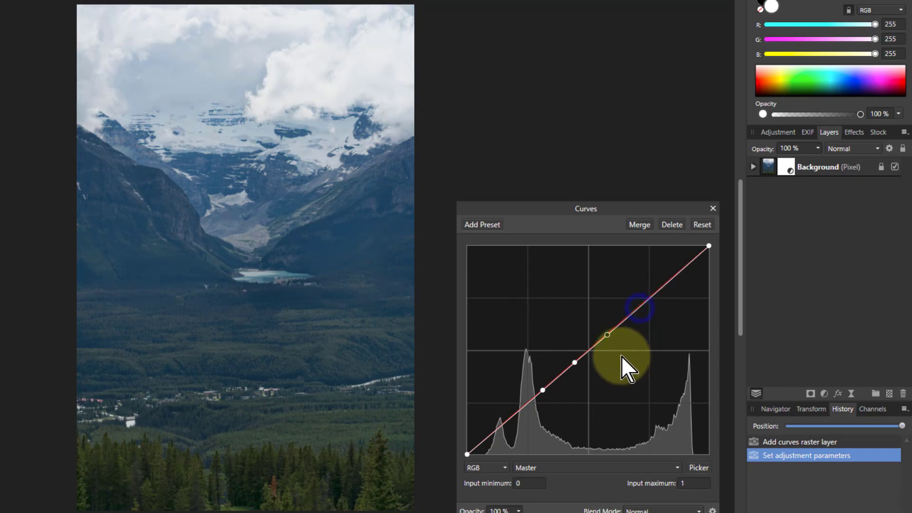
Add upper-midtone points, delete a stray point, and lift the lower midtones slightly
left_click(616, 332)
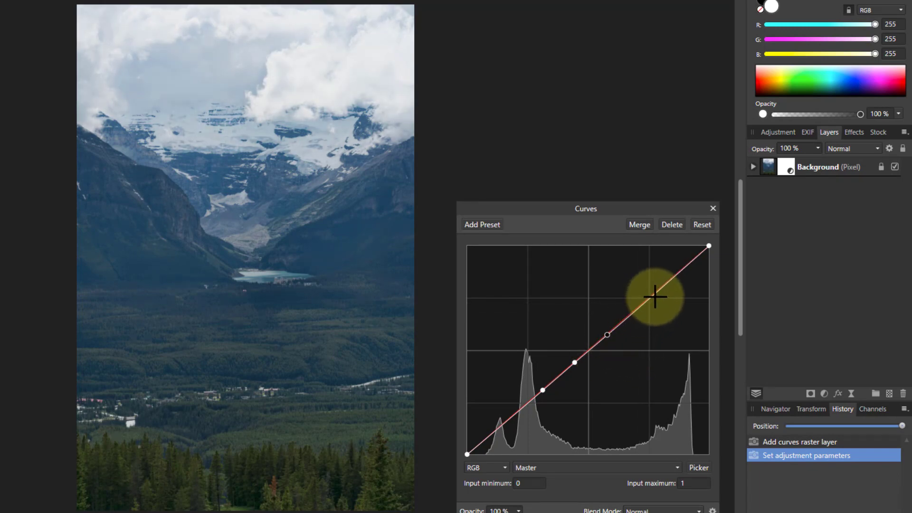
left_click_drag(654, 296, 657, 293)
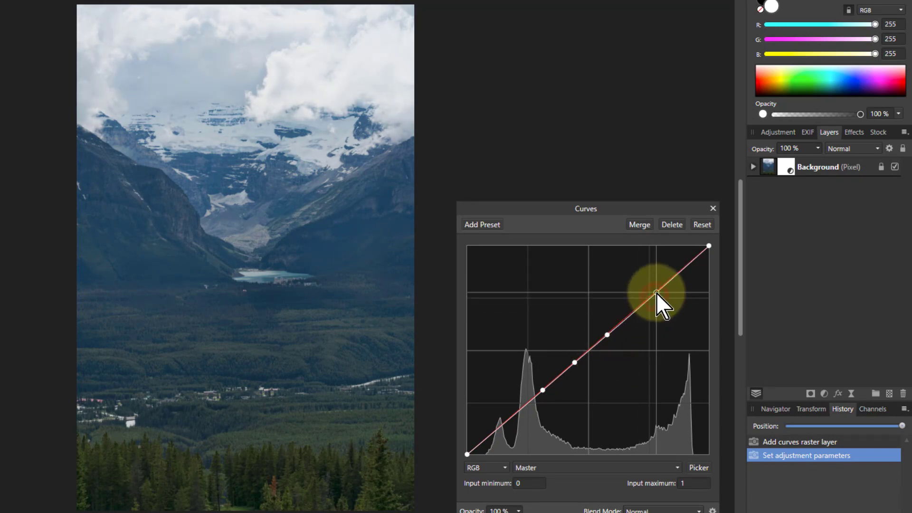
left_click(622, 322)
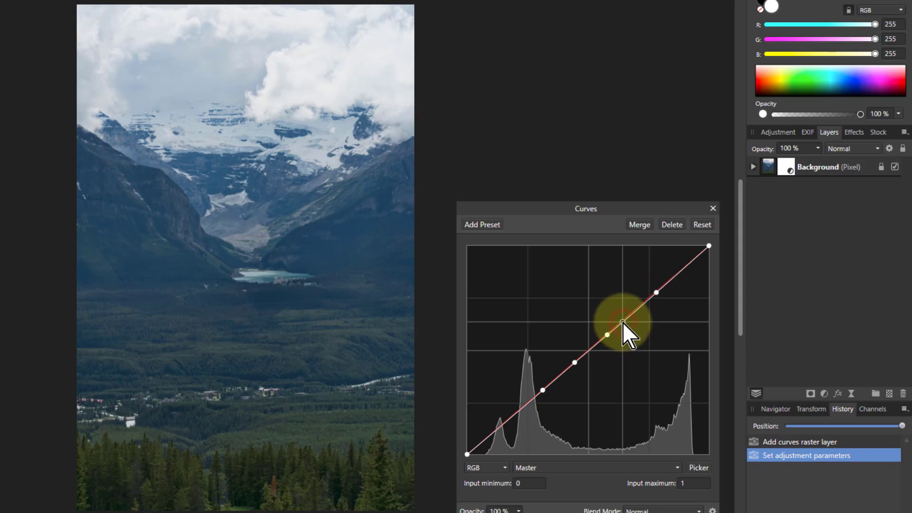
right_click(574, 362)
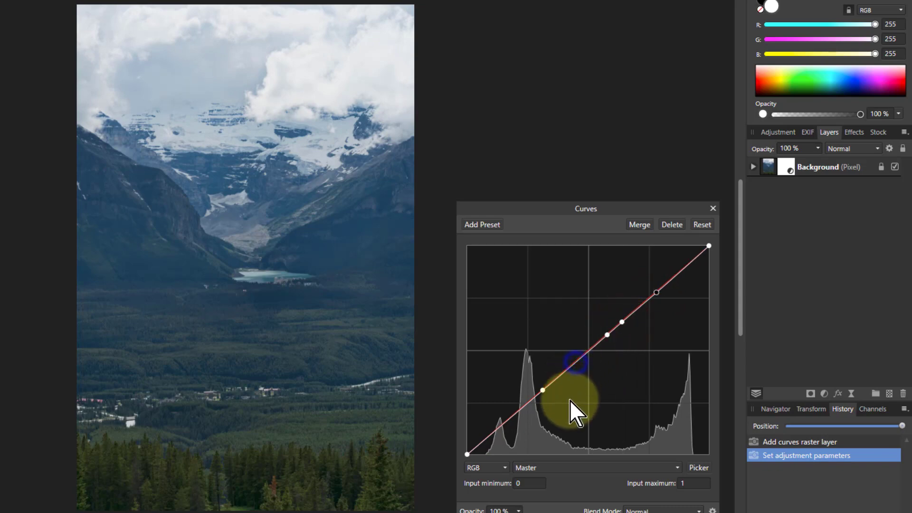
left_click(542, 390)
mouse_move(543, 392)
left_mouse_down()
mouse_move(539, 356)
mouse_move(548, 397)
mouse_move(540, 359)
mouse_move(549, 389)
mouse_move(546, 372)
mouse_move(554, 381)
left_mouse_up()
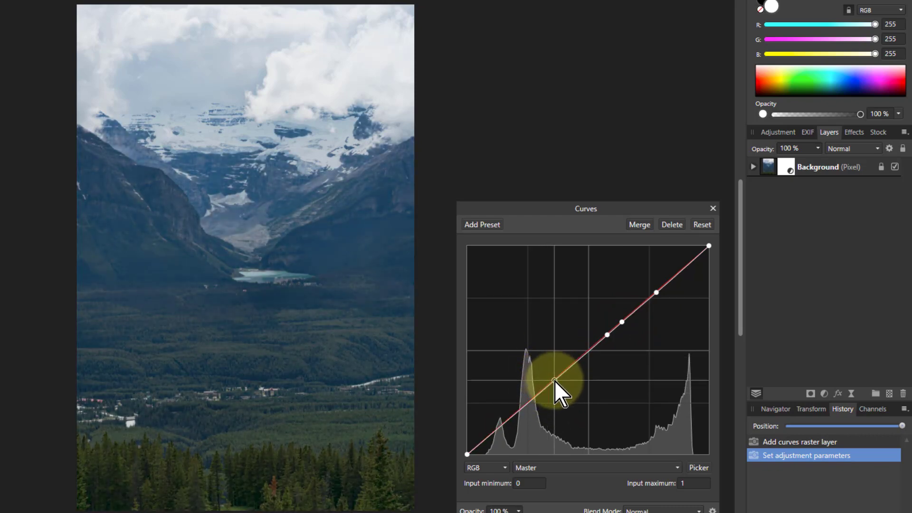
Add shadow points near the curve's black end and drag them to test darker tones
left_click(495, 432)
left_click_drag(495, 432, 492, 435)
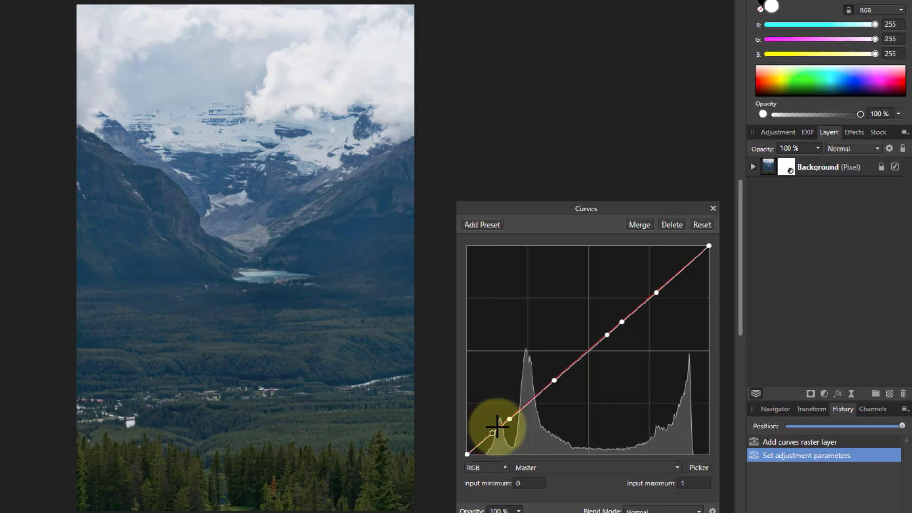
left_click(501, 426)
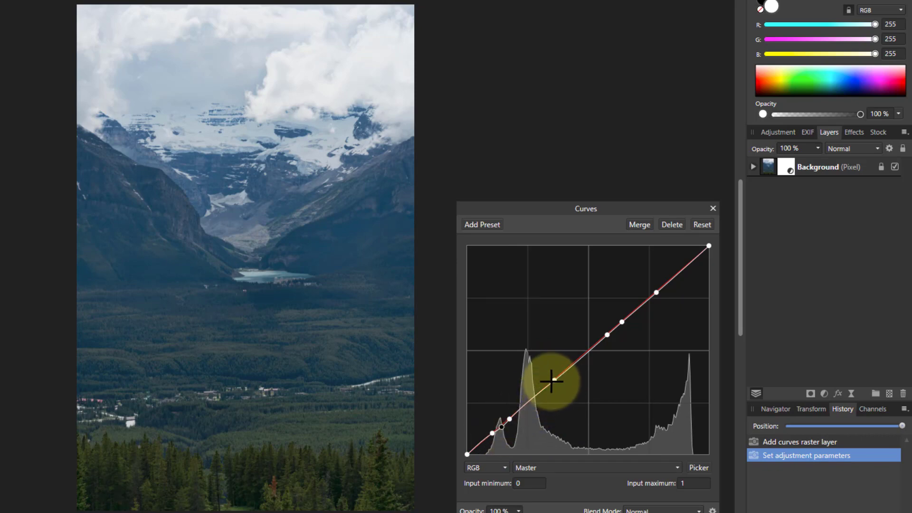
left_click_drag(554, 379, 146, 488)
left_click_drag(545, 389, 523, 409)
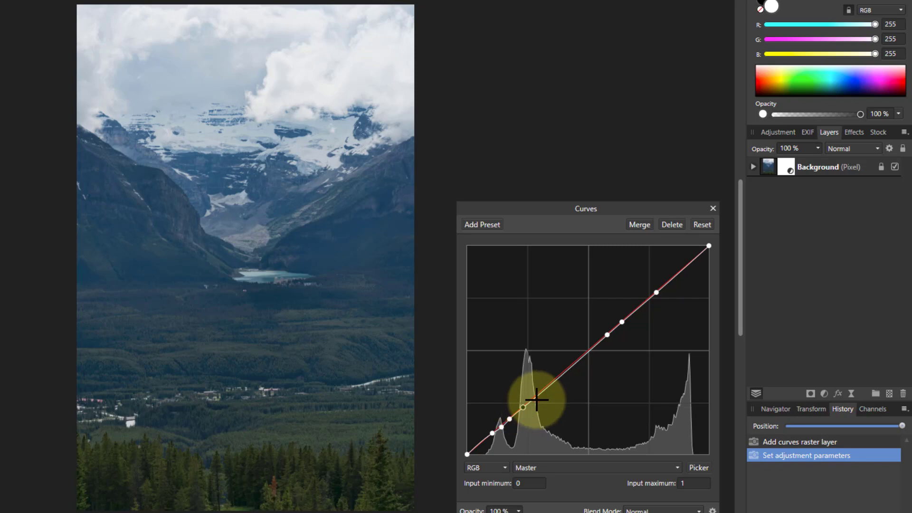
left_click(535, 396)
left_click_drag(509, 419, 481, 440)
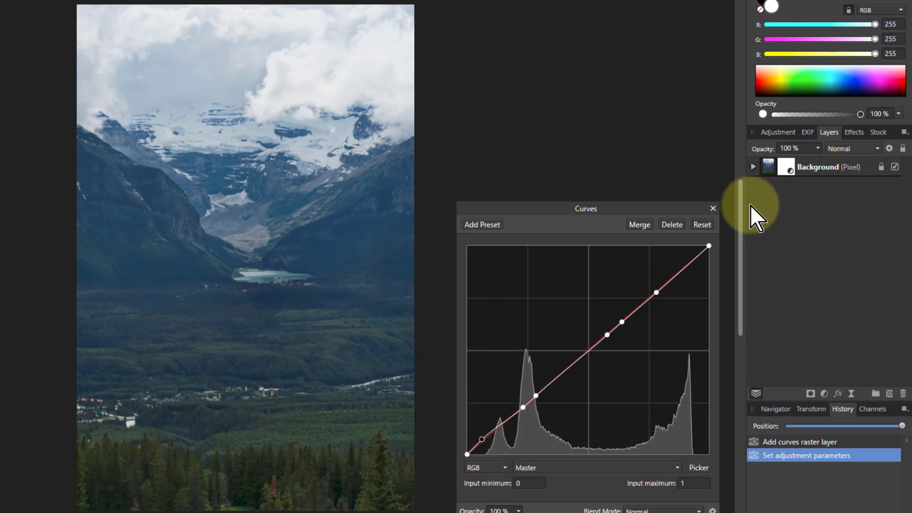
Reset the curve to a straight line and rename the Curves layer 'Luminosity'
left_click(702, 225)
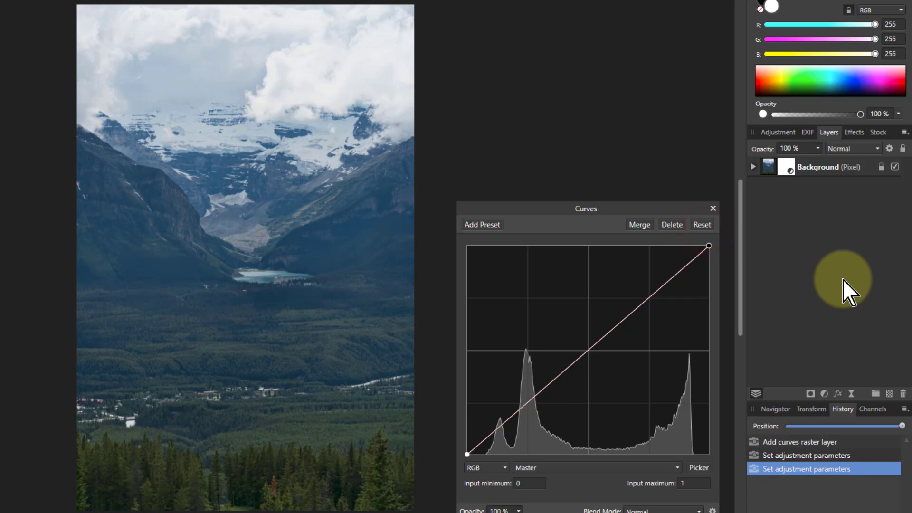
left_click(754, 167)
double_click(808, 184)
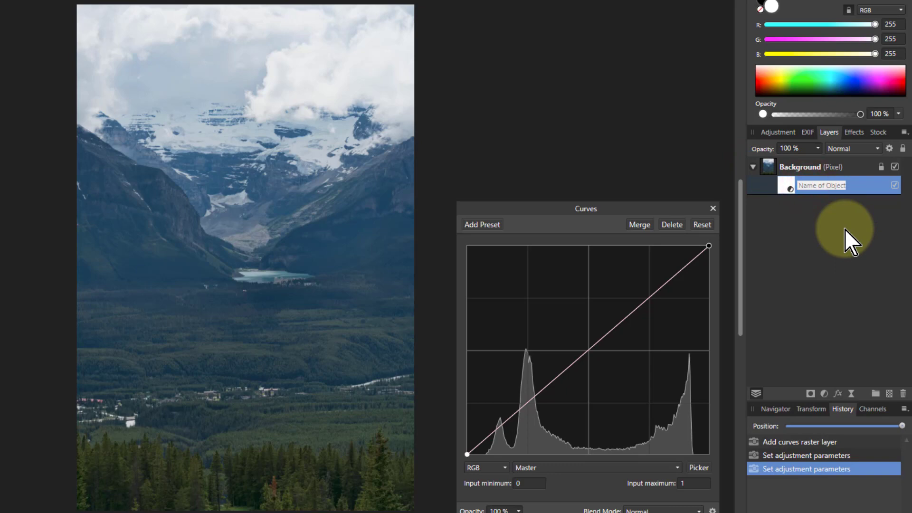
type("Luminosity")
key("Return")
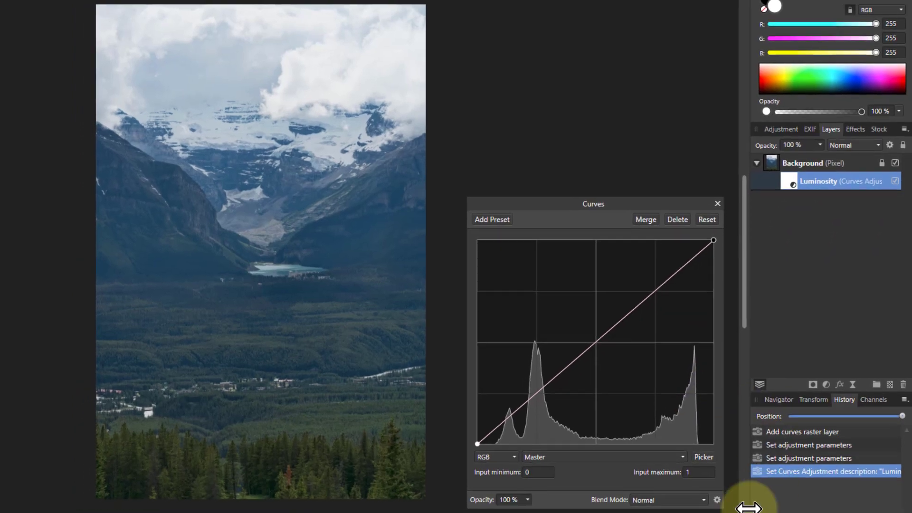
Set the Luminosity layer's blend mode to Luminosity
left_click(679, 505)
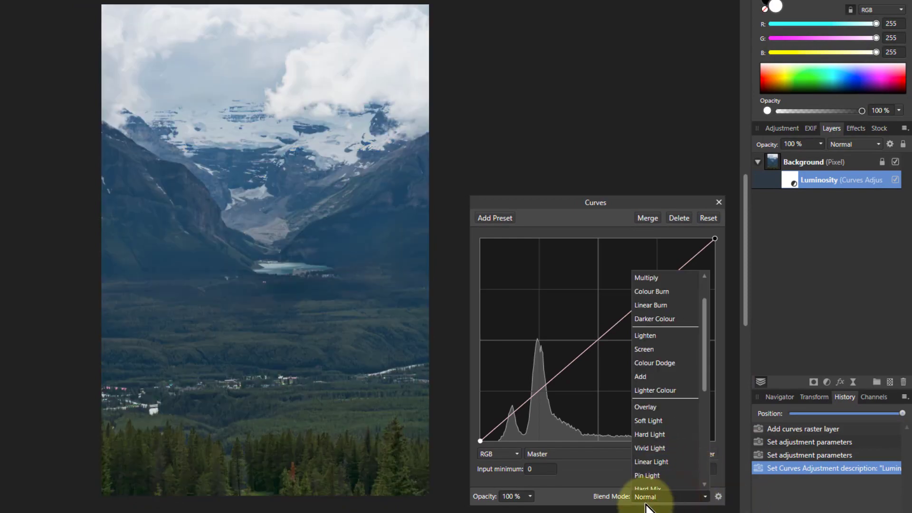
scroll(646, 459, "down", 3)
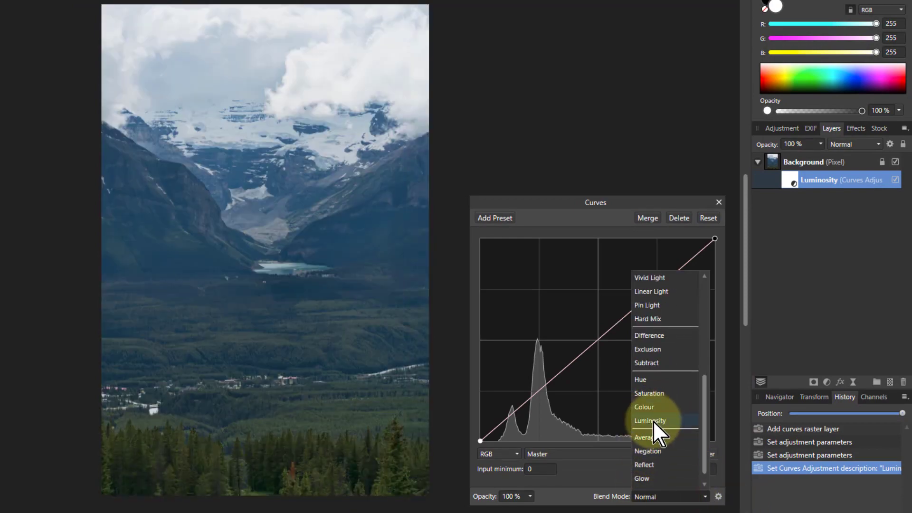
left_click(651, 420)
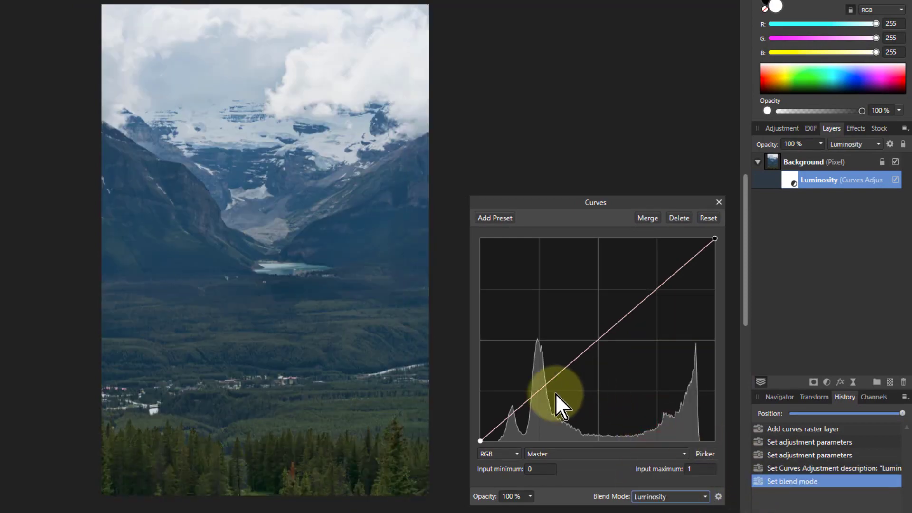
Test a raised point, then add midtone and shadow control points on the Luminosity curve
mouse_move(582, 346)
left_mouse_down()
mouse_move(577, 352)
mouse_move(604, 369)
mouse_move(569, 329)
mouse_move(591, 344)
left_mouse_up()
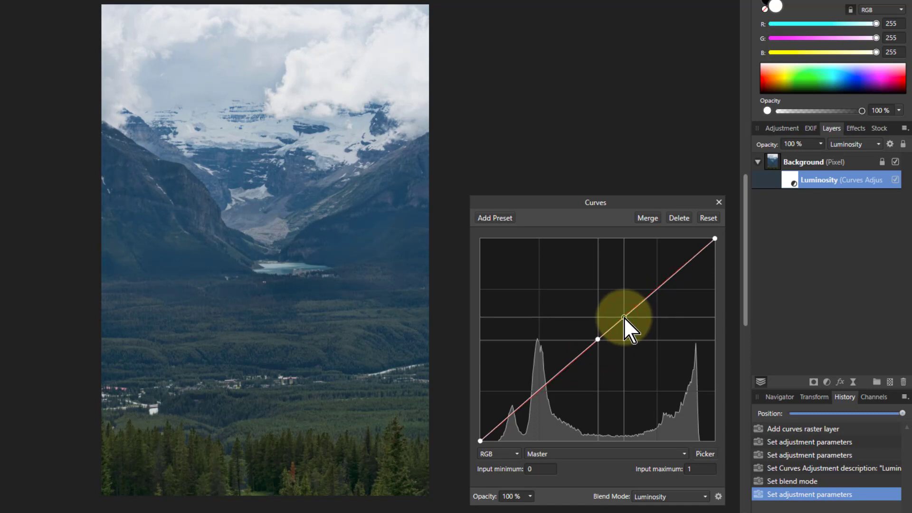
left_click(623, 317)
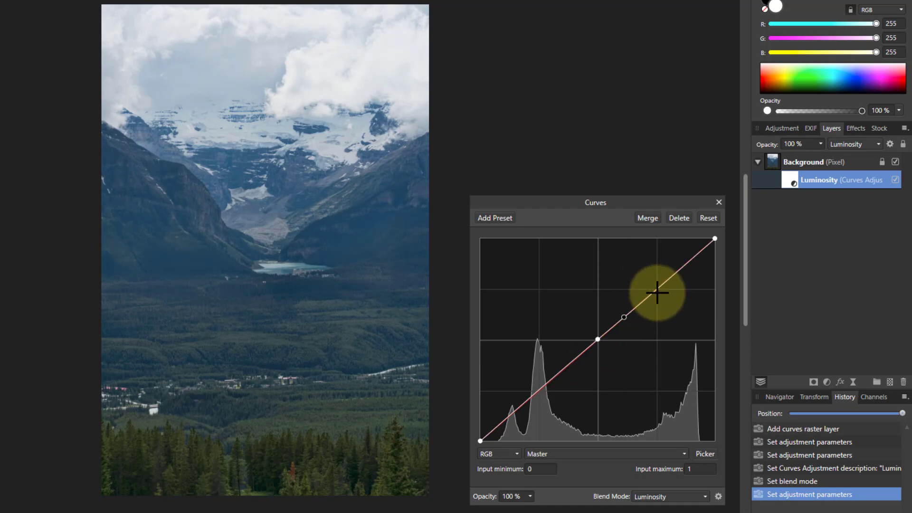
left_click(607, 331)
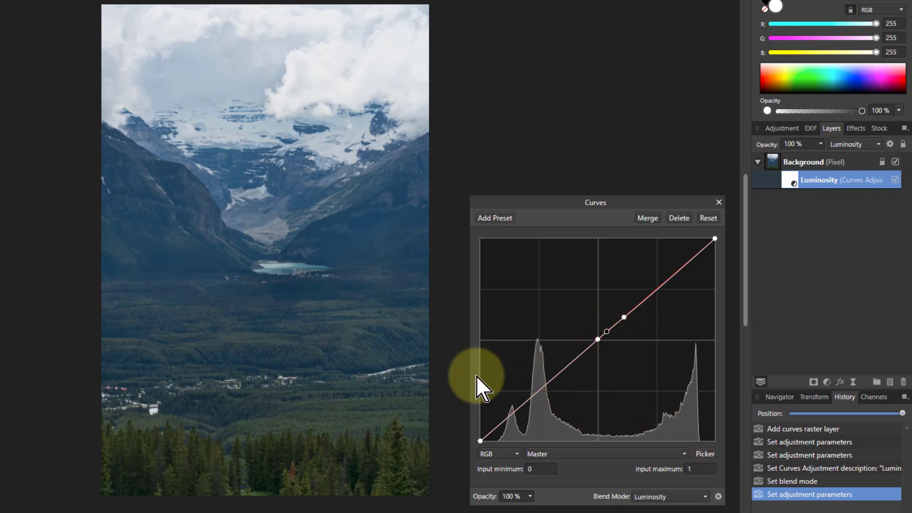
left_click(522, 406)
left_click(510, 415)
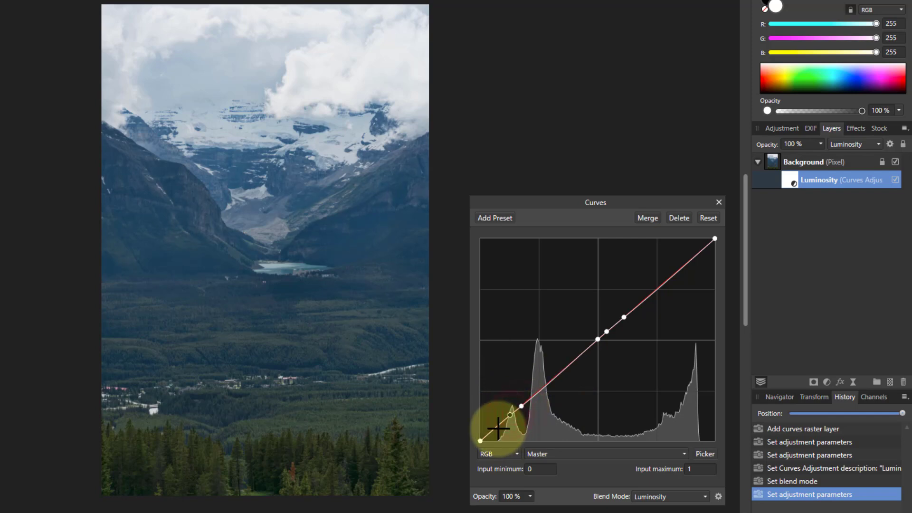
left_click(498, 428)
Preview a bent curve, then drag the shadow and bent points off to straighten it
mouse_move(566, 372)
left_mouse_down()
mouse_move(561, 356)
mouse_move(566, 381)
mouse_move(554, 361)
left_mouse_up()
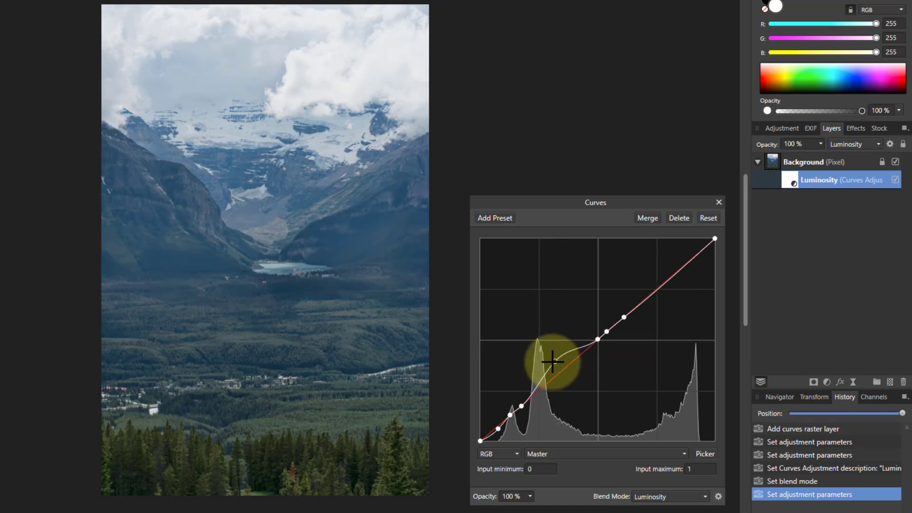
left_click(521, 406)
left_click_drag(521, 406, 498, 428)
left_click_drag(555, 360, 581, 448)
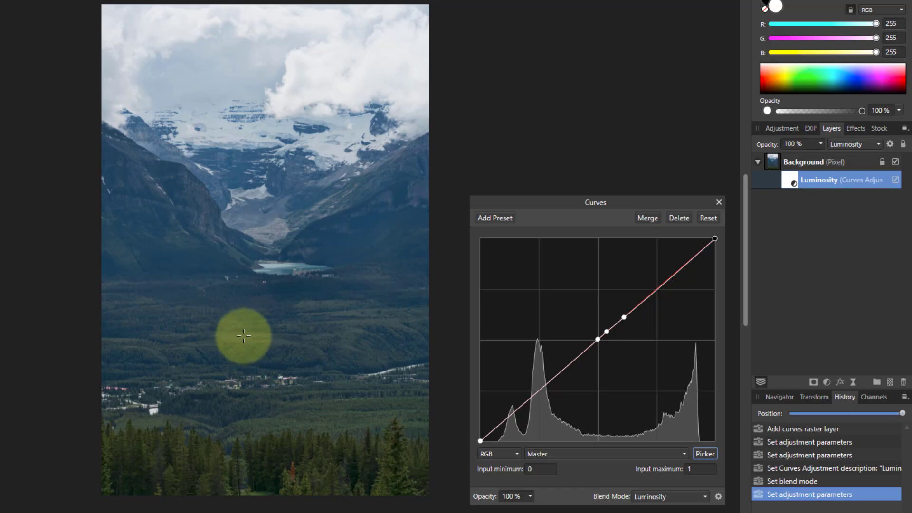
Sample the forest and valley with the picker to lift the shadows, then fine-tune that curve point
left_click_drag(243, 336, 250, 295)
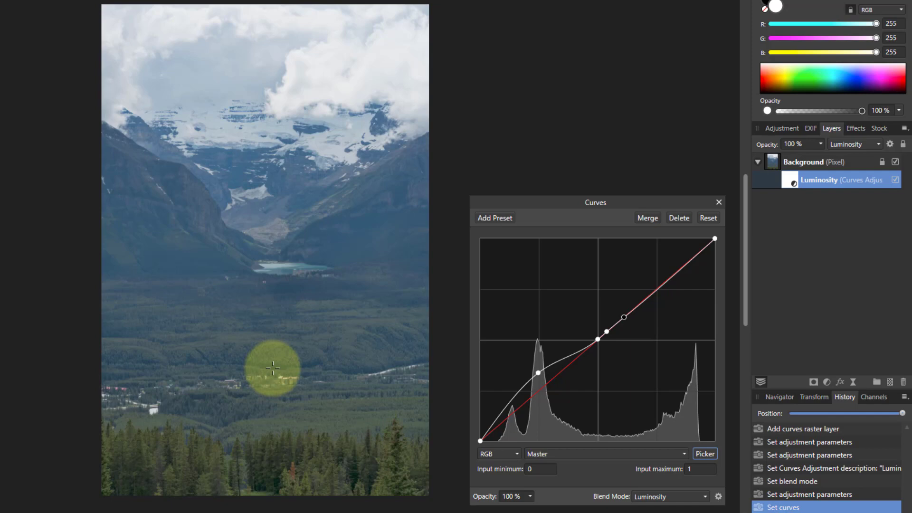
left_click_drag(270, 368, 281, 393)
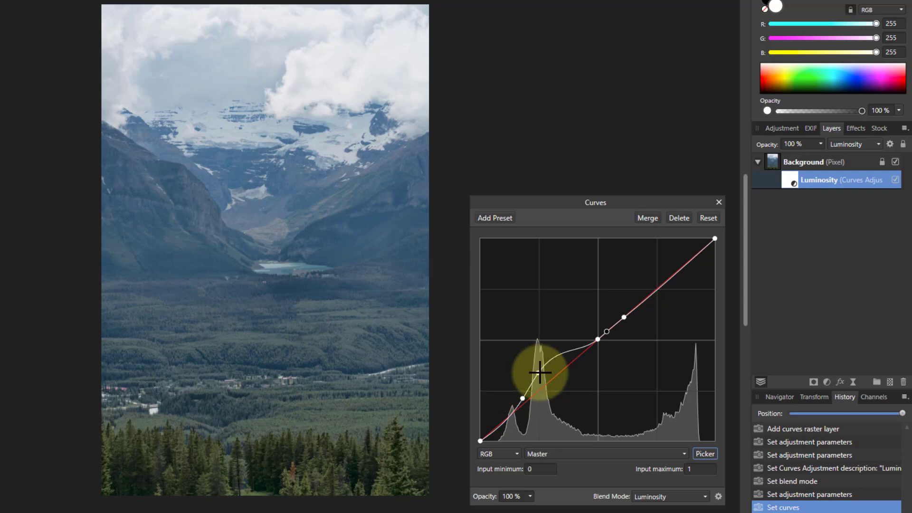
left_click_drag(540, 373, 545, 364)
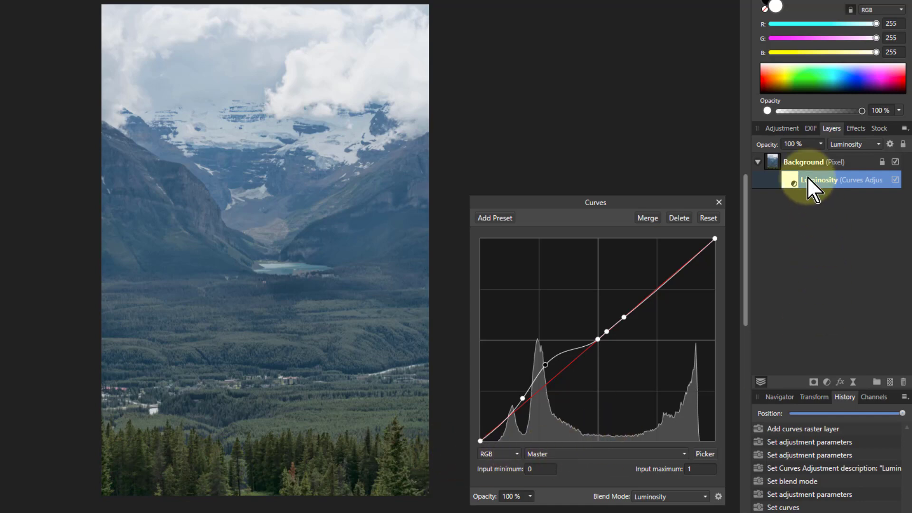
Add a second Curves adjustment to Background and set its blend mode to Colour
left_click(771, 162)
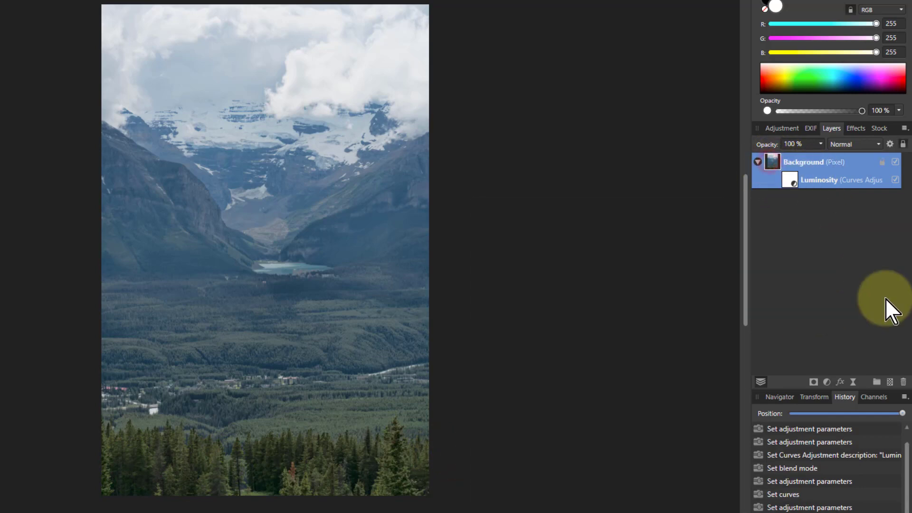
left_click(825, 381)
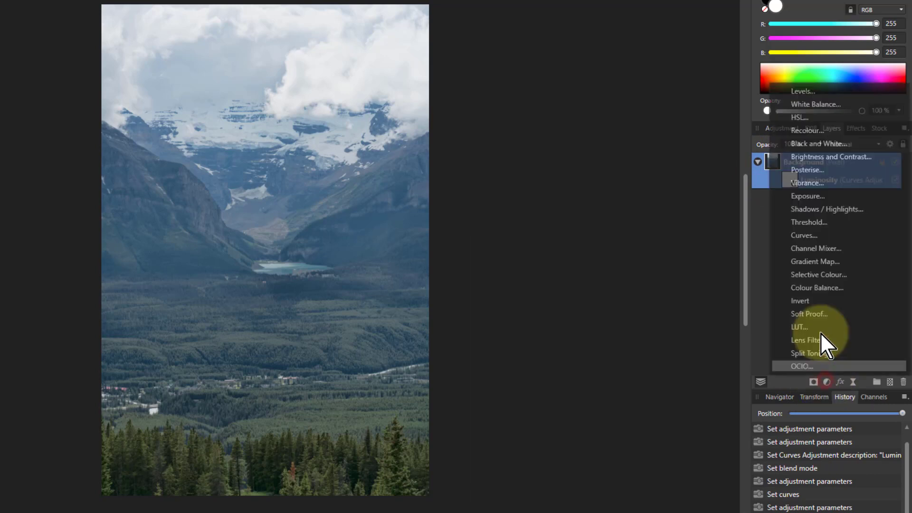
left_click(803, 236)
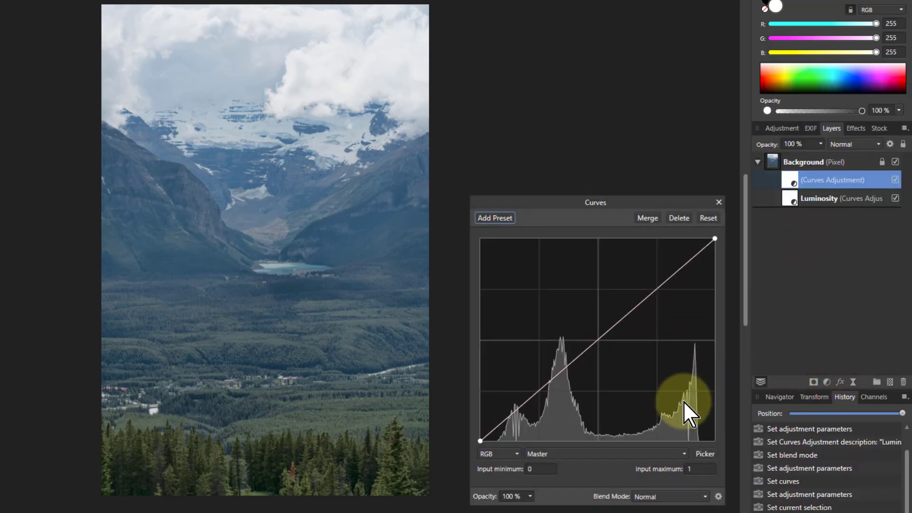
left_click(653, 497)
scroll(659, 438, "down", 5)
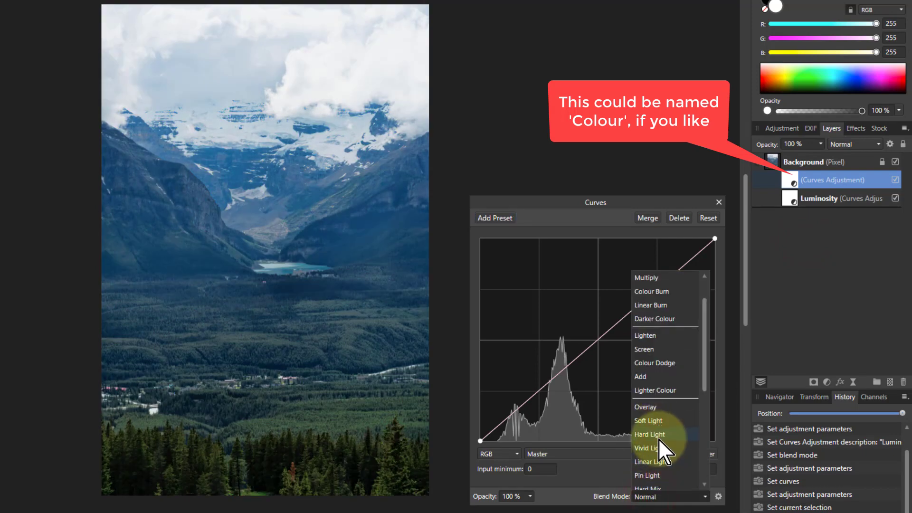
left_click(649, 432)
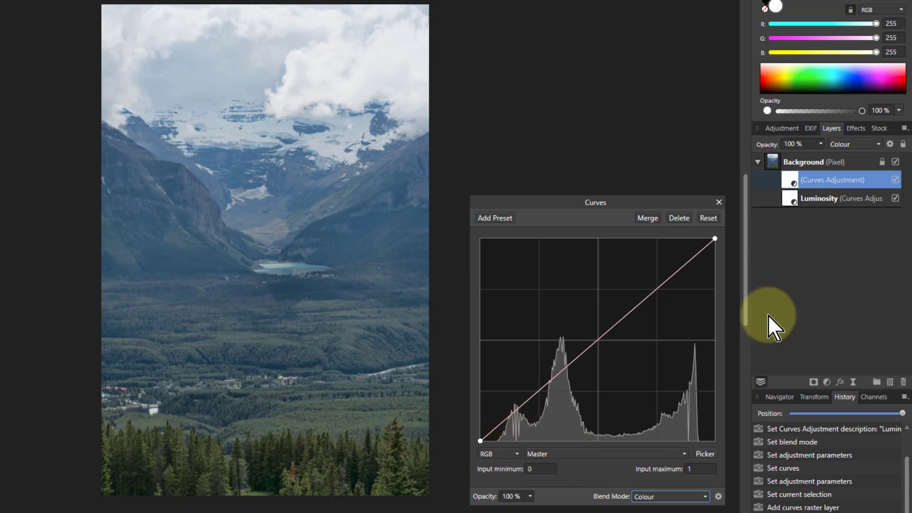
left_click_drag(793, 13, 254, 343)
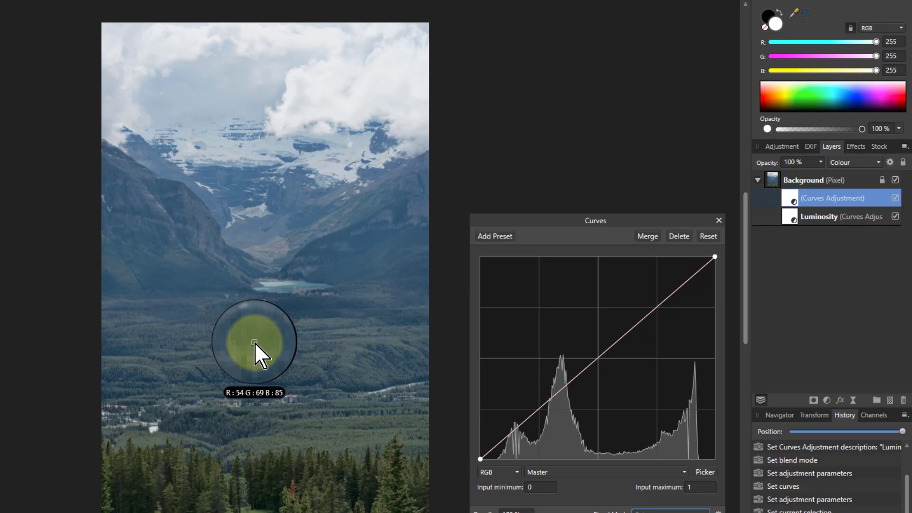
left_click_drag(255, 342, 314, 447)
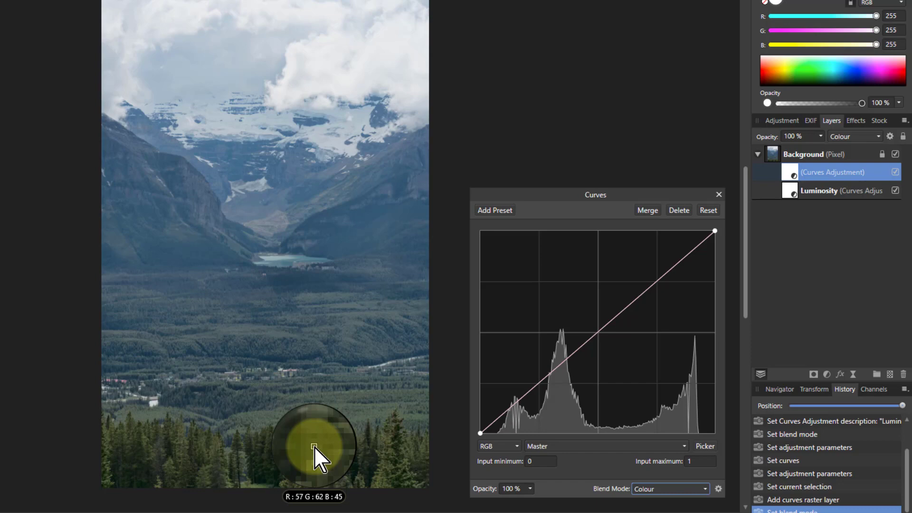
left_click_drag(315, 447, 314, 447)
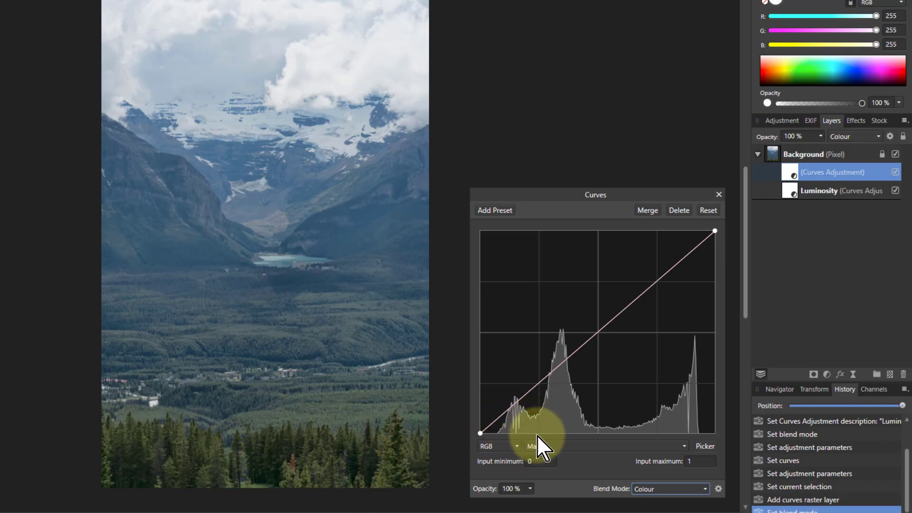
Switch the curve to the Blue channel and add anchor points through the midtones
left_click(608, 445)
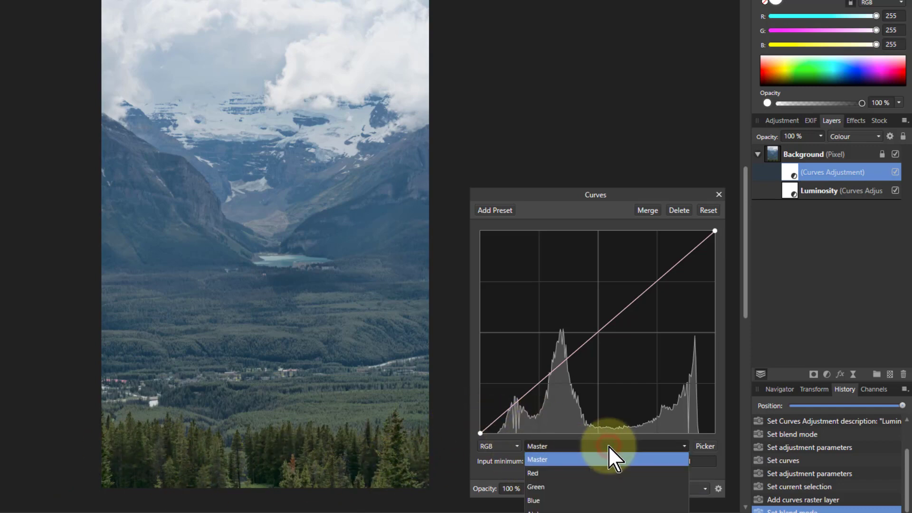
left_click(562, 498)
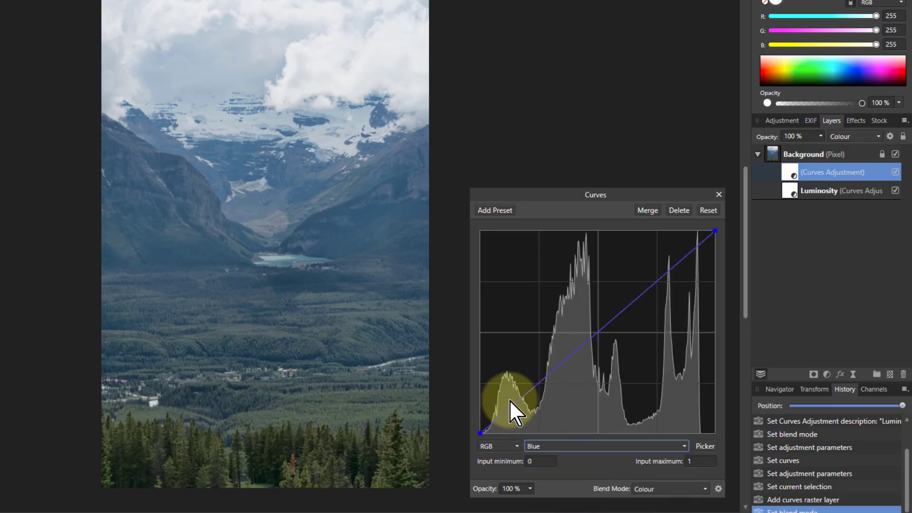
left_click(550, 372)
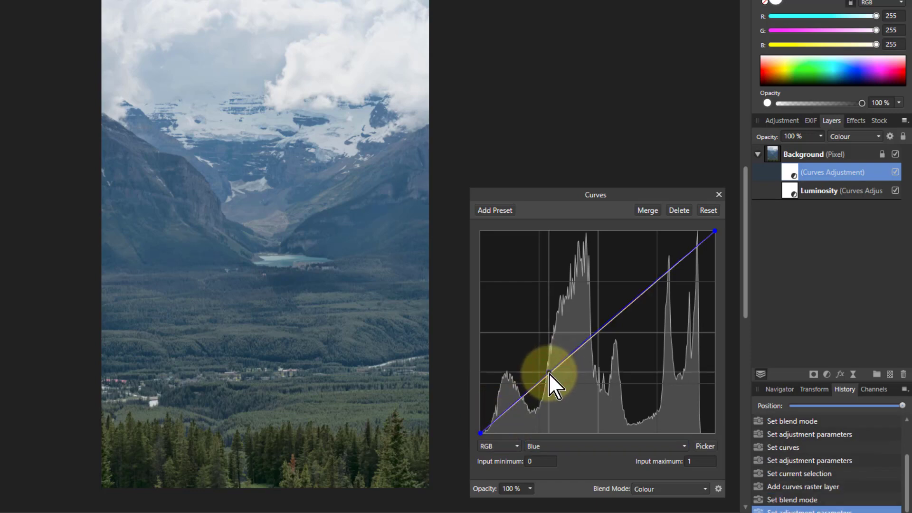
left_click(548, 374)
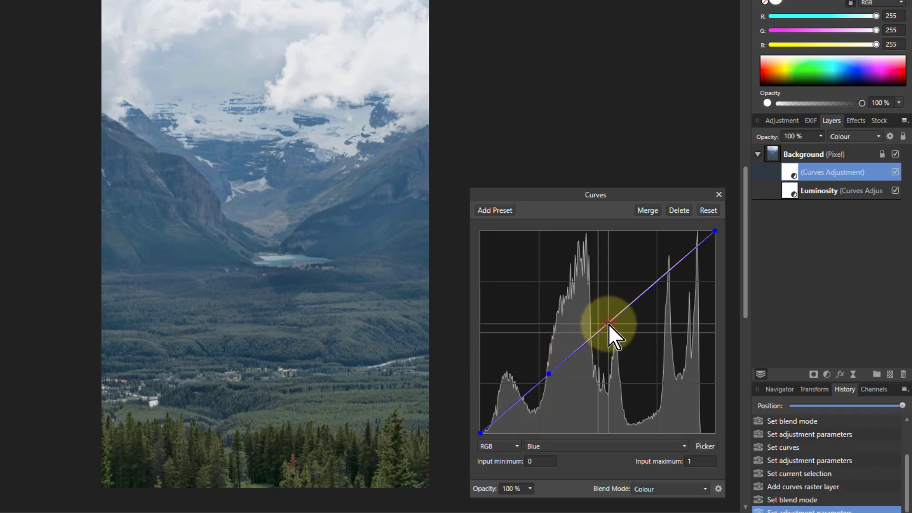
left_click(609, 325)
left_click(565, 360)
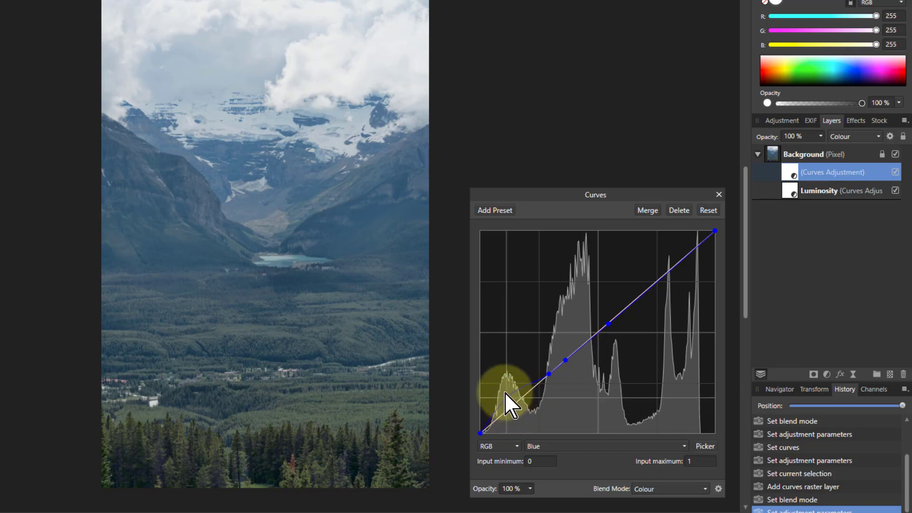
Raise the Blue curve's black endpoint to tint the shadows blue
left_click(481, 433)
left_click_drag(479, 434, 468, 376)
mouse_move(549, 374)
left_mouse_down()
mouse_move(544, 366)
mouse_move(568, 356)
mouse_move(545, 370)
left_mouse_up()
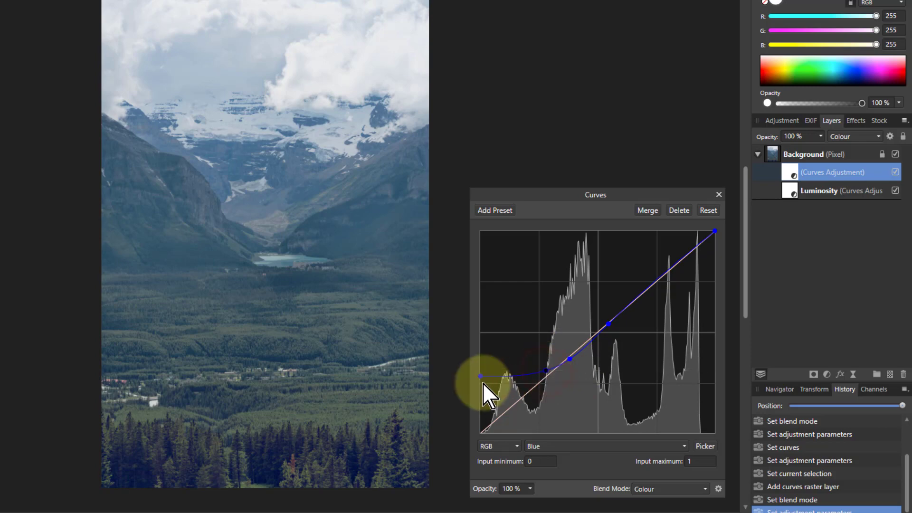
left_click_drag(480, 376, 480, 372)
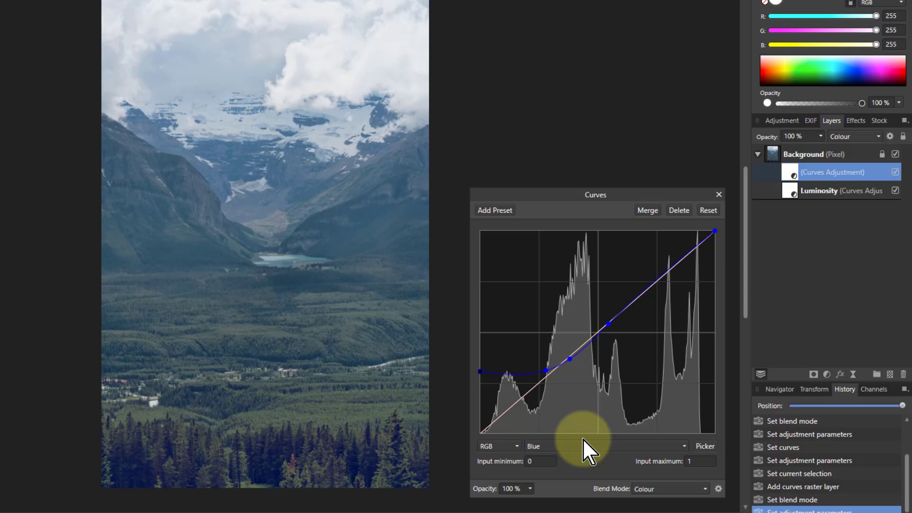
Switch the curve to the Green channel and add midtone and upper anchor points
left_click(592, 447)
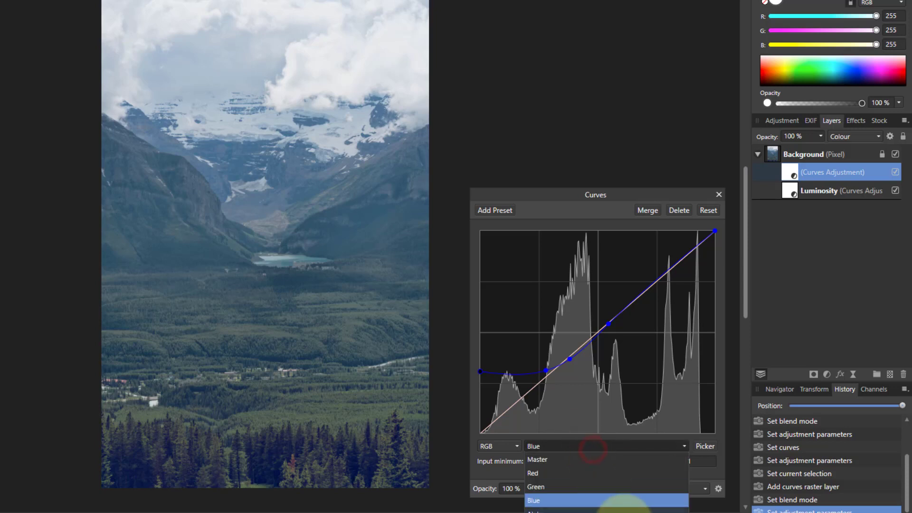
left_click(569, 487)
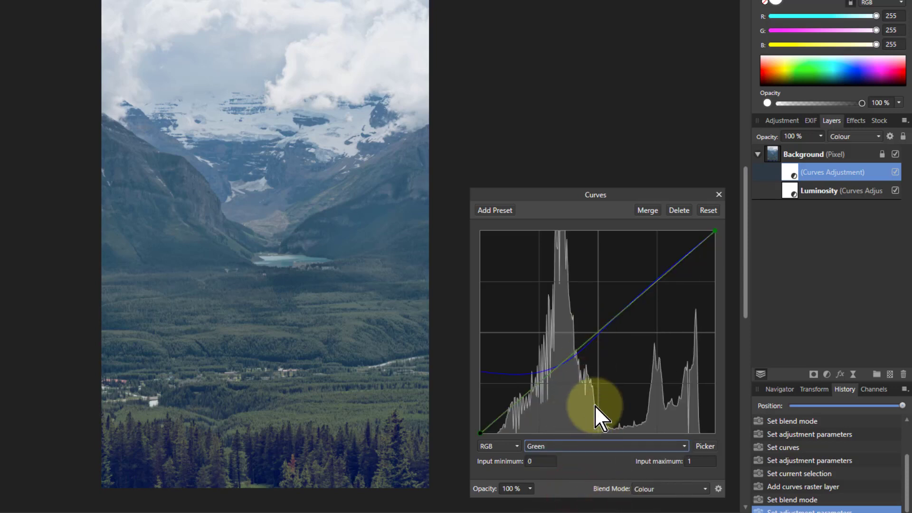
left_click(612, 319)
left_click_drag(612, 320, 619, 313)
left_click(668, 272)
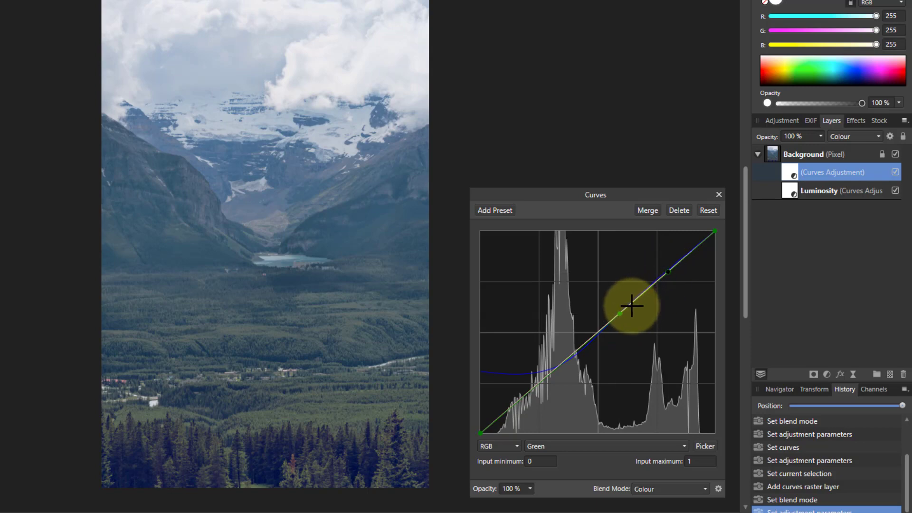
left_click_drag(631, 304, 632, 302)
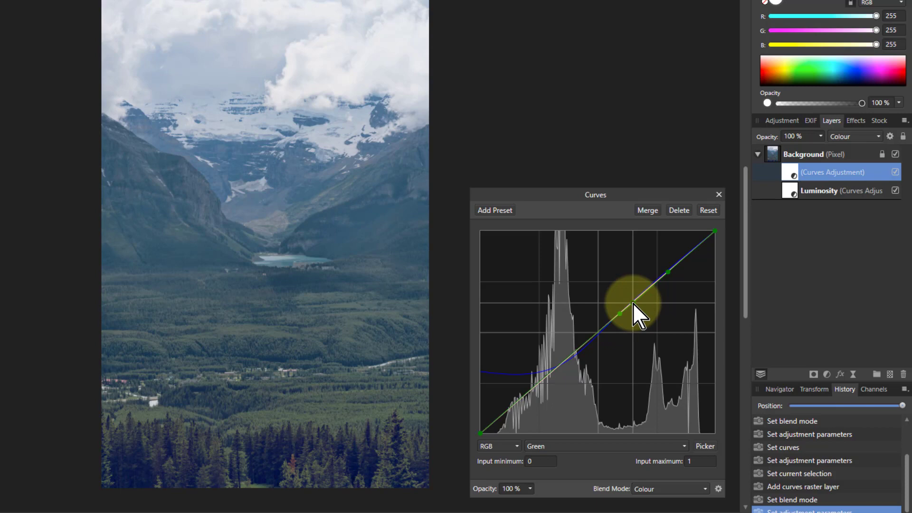
Shift the Green curve's shadow endpoint and fine-tune the shadow section for a green tint
left_click(481, 432)
left_click_drag(481, 431, 449, 438)
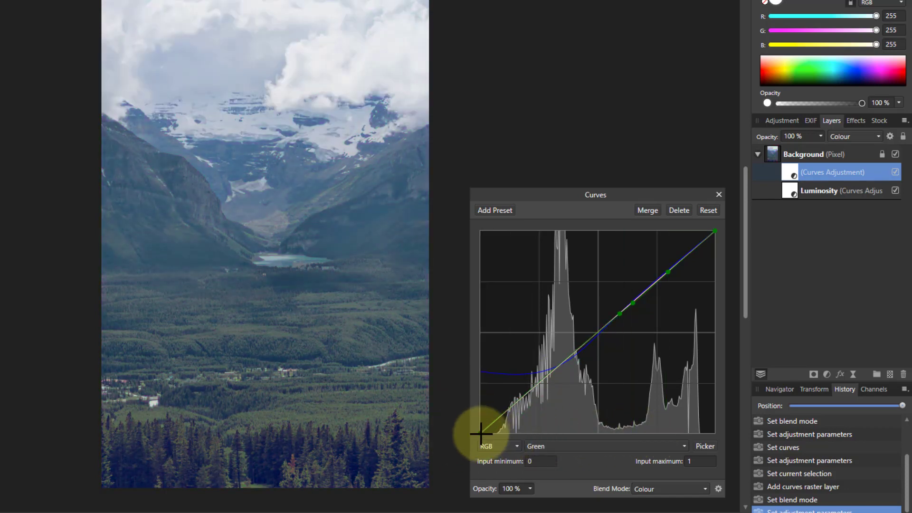
left_click_drag(543, 376, 478, 420)
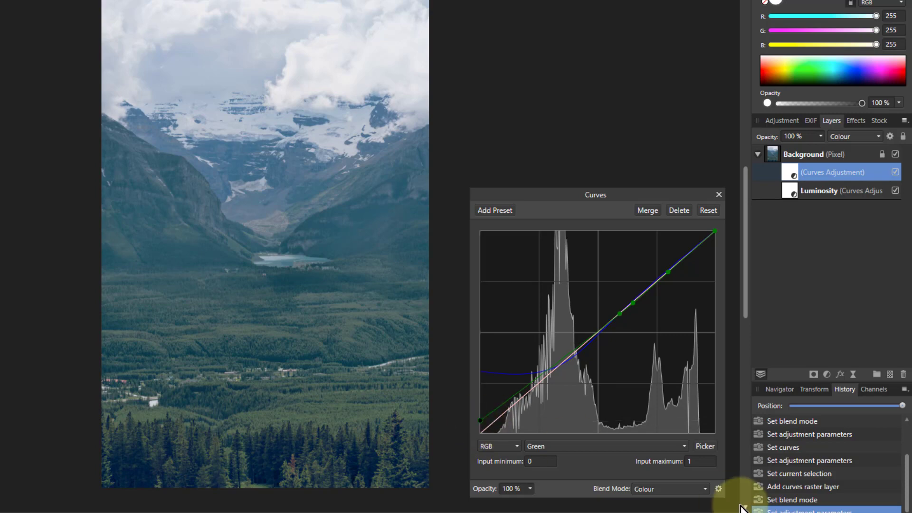
Switch to the Red channel, add three midtone anchors, and move the shadow endpoint
left_click(580, 446)
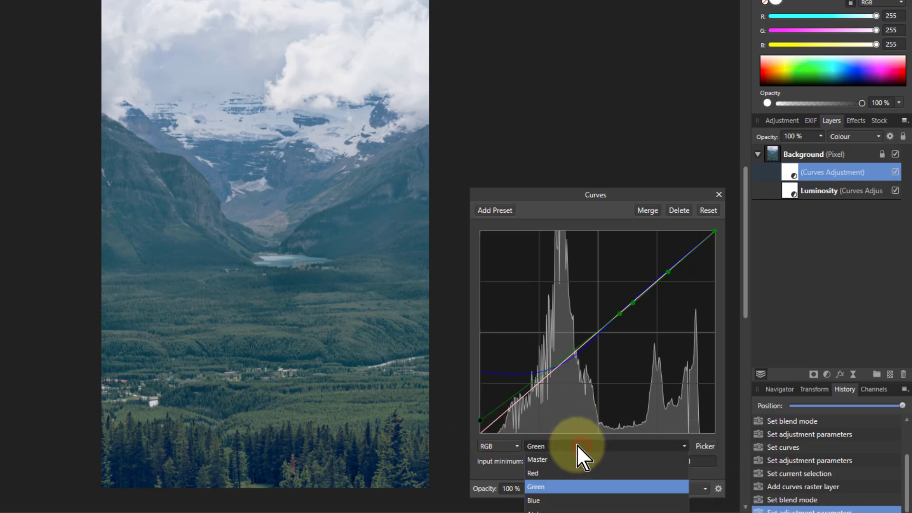
left_click(563, 469)
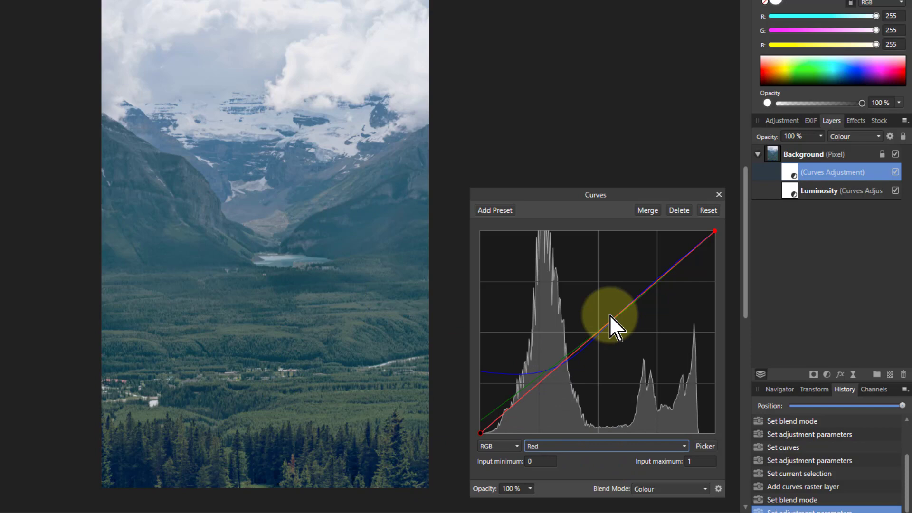
left_click(600, 330)
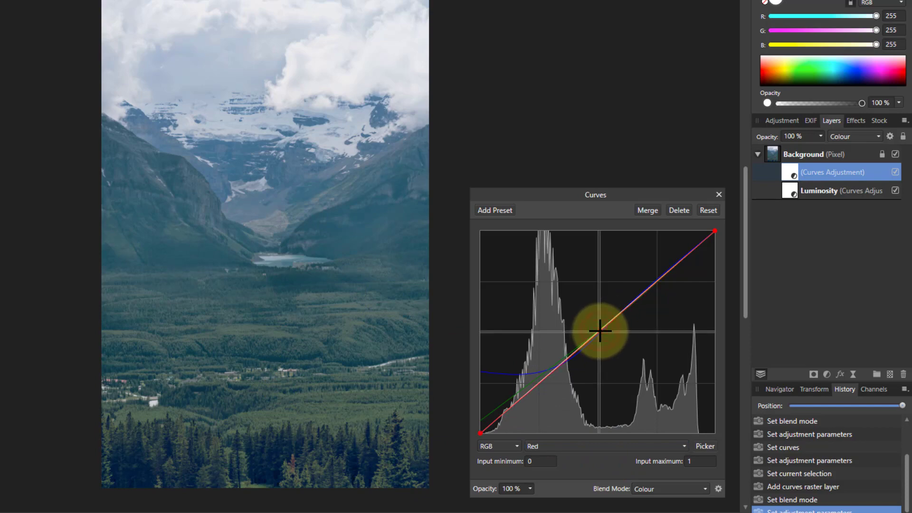
left_click(656, 281)
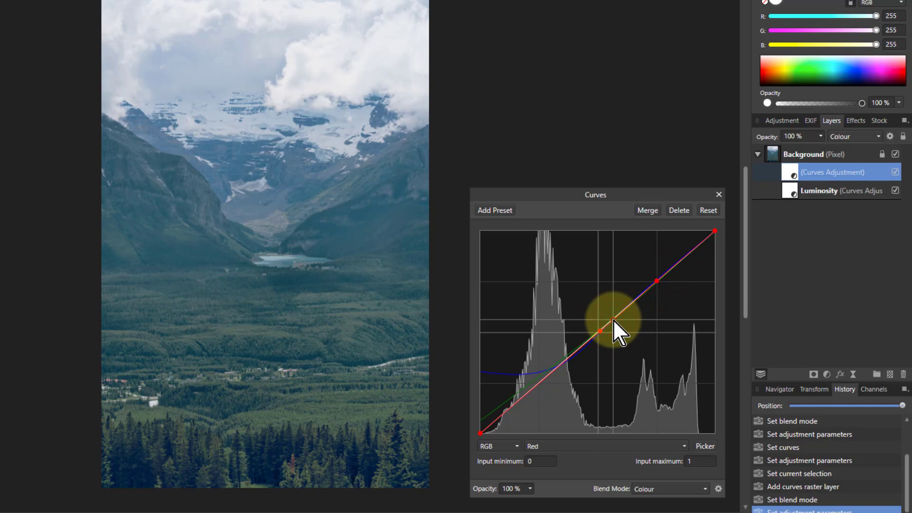
left_click(613, 319)
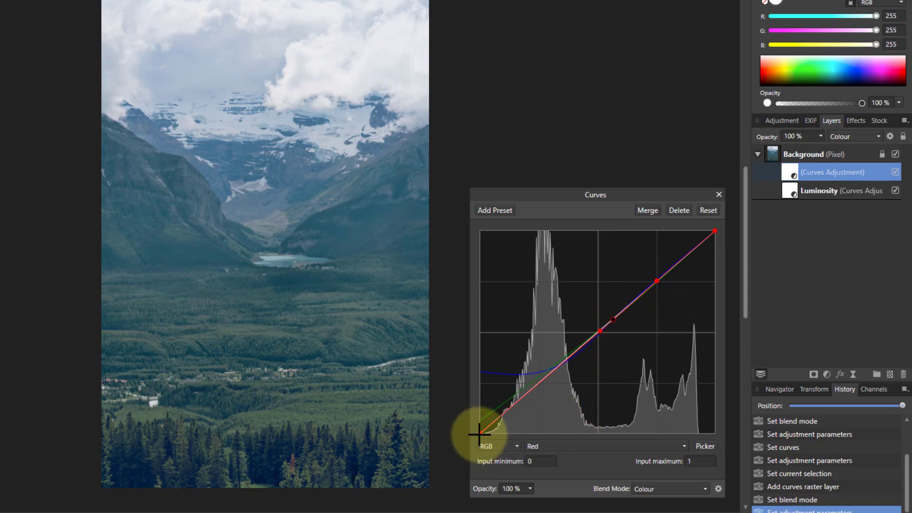
left_click_drag(480, 433, 489, 450)
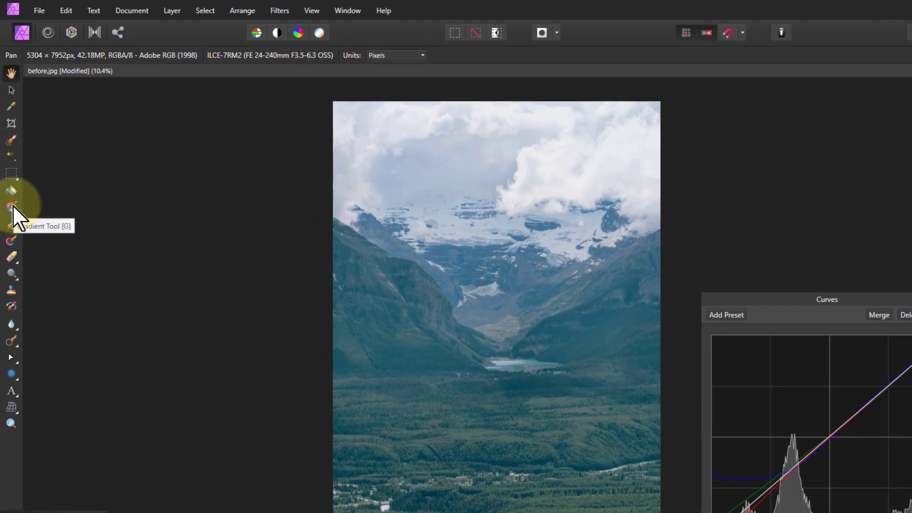
Draw a linear gradient on the Colour Curves layer from the image bottom up to the lake valley
left_click(11, 206)
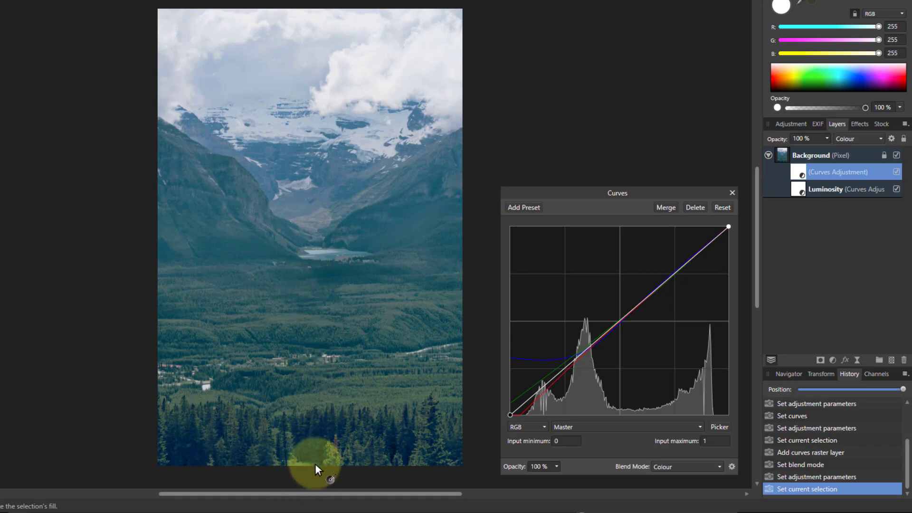
left_click_drag(315, 464, 313, 357)
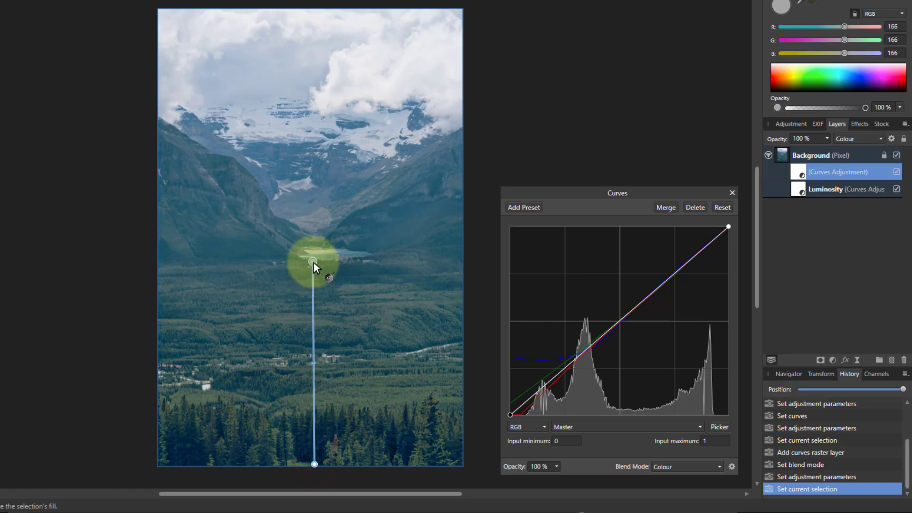
left_click_drag(313, 262, 313, 262)
left_click(803, 174)
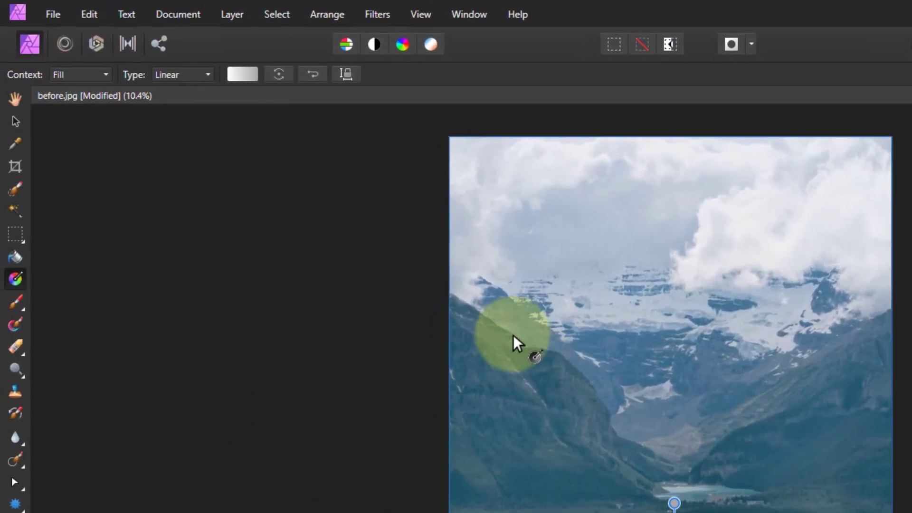
Set the gradient's far end stop colour to black
left_click(243, 75)
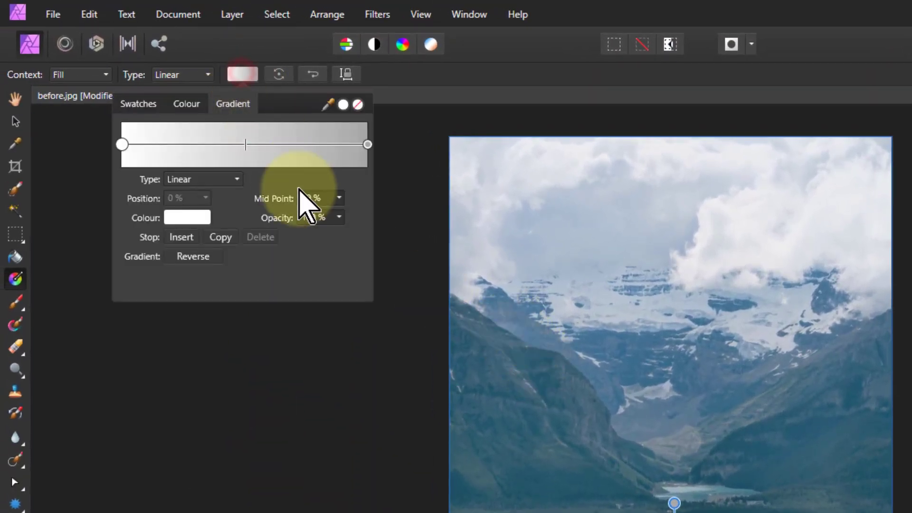
left_click(367, 144)
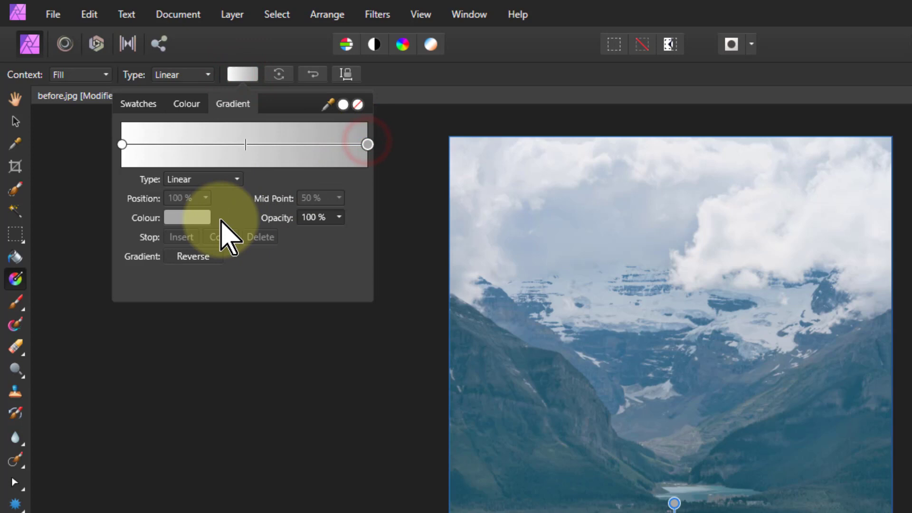
left_click(197, 217)
left_click_drag(212, 360, 209, 418)
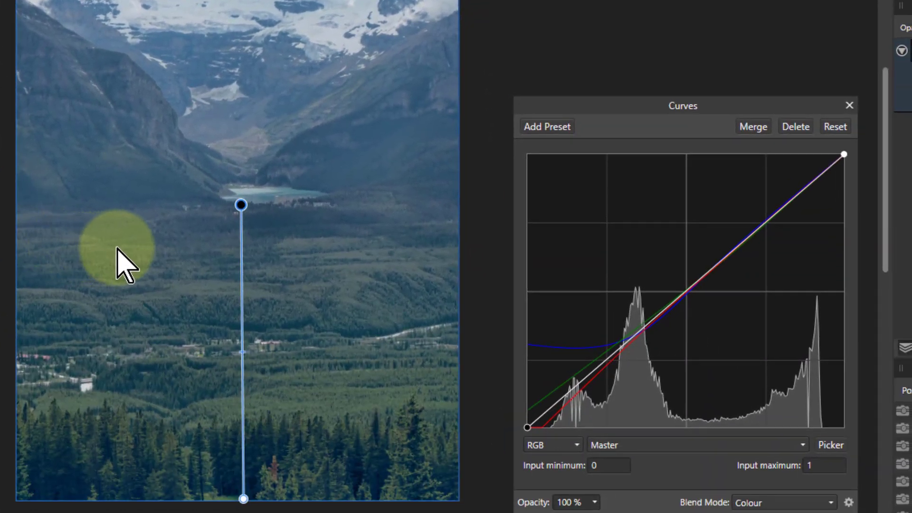
Place the gradient's top stop at the distant lake and its bottom stop just above the foreground trees
left_click_drag(241, 205, 247, 358)
left_click_drag(243, 314, 241, 181)
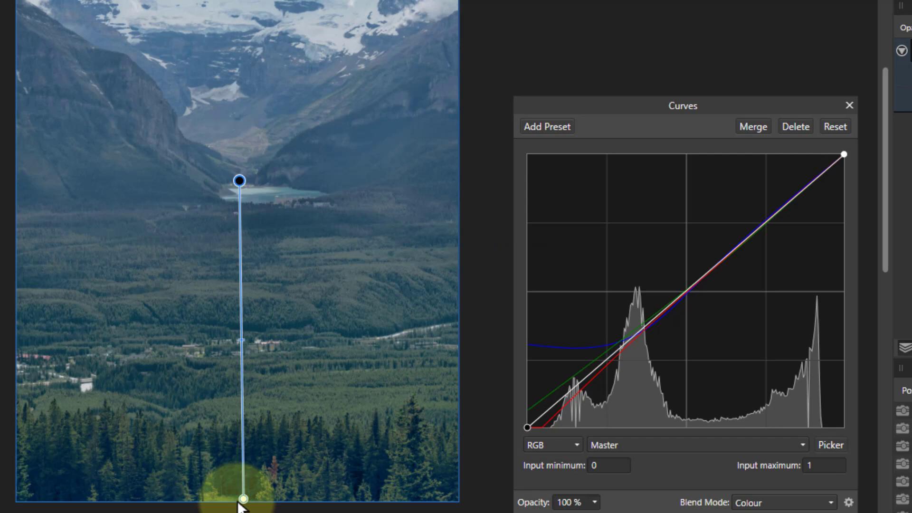
left_click_drag(240, 496, 235, 423)
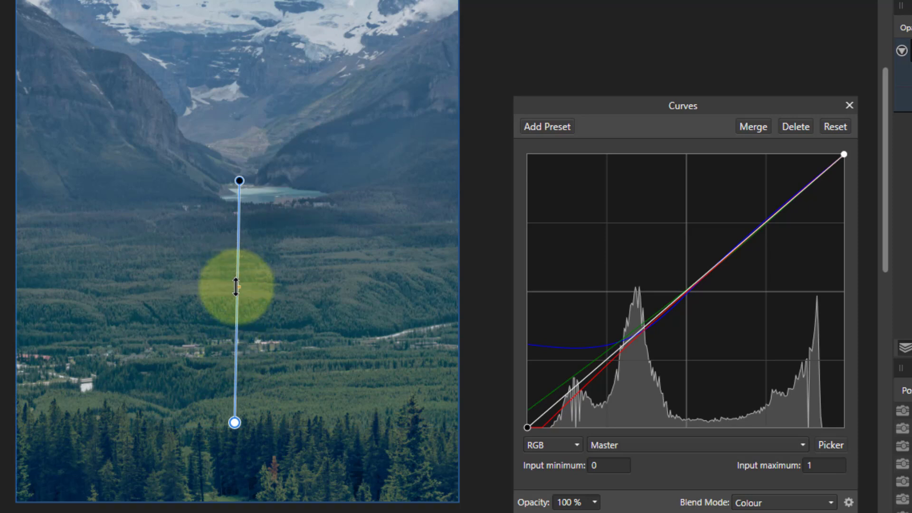
left_click_drag(236, 423, 245, 426)
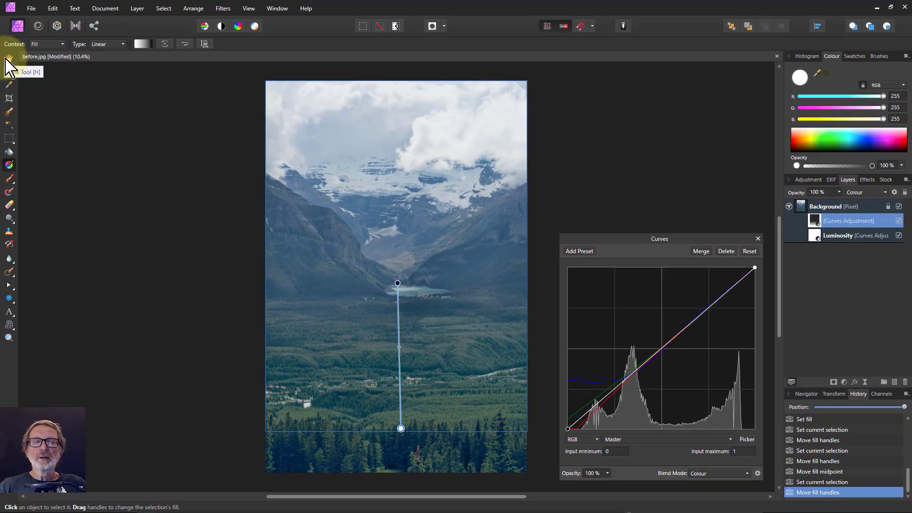
Switch to the Pan tool to hide the gradient handles, then compare the graded photo with the original
left_click(9, 58)
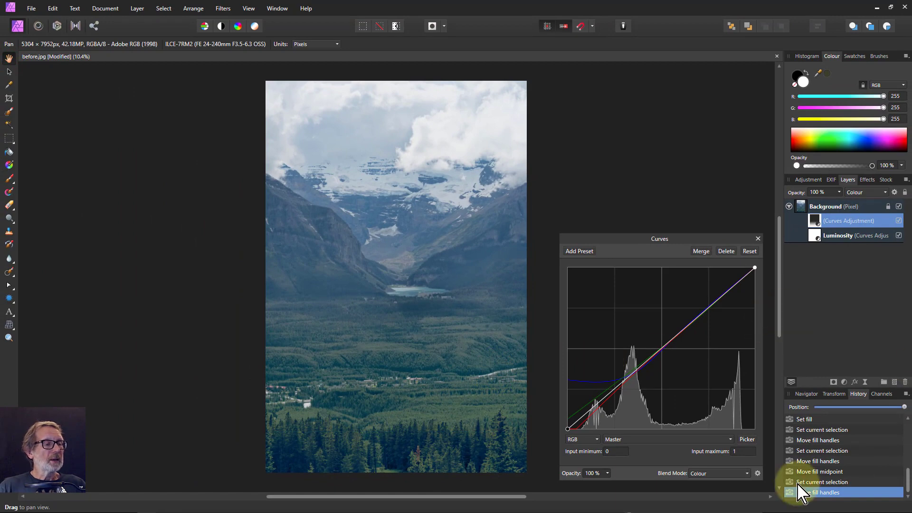
left_click_drag(896, 407, 910, 434)
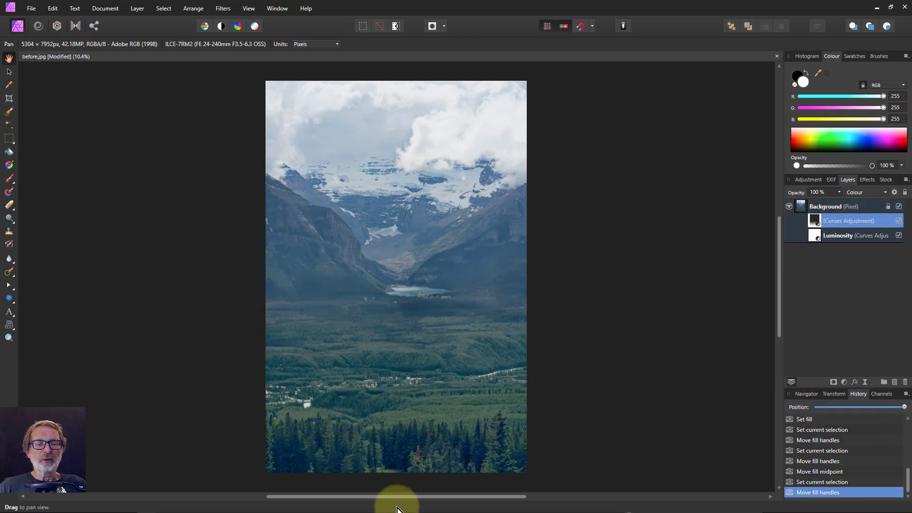